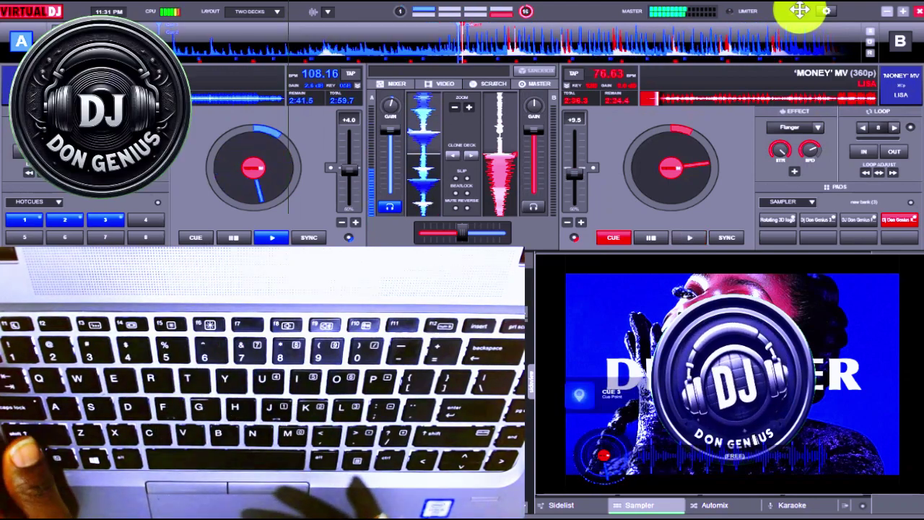
# Step: Jump deck A to cue 3 and loop it, fire the logo sampler pad, and start deck B
pyautogui.press('3')
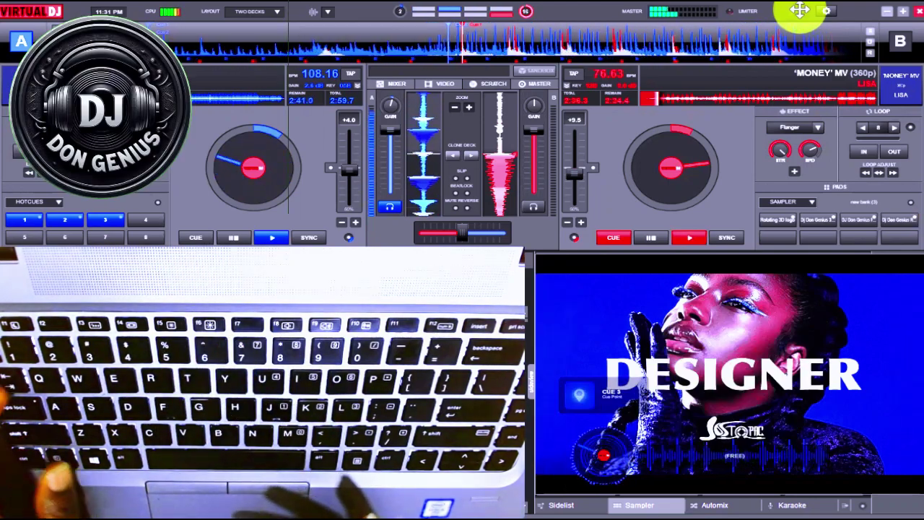
pyautogui.press('l')
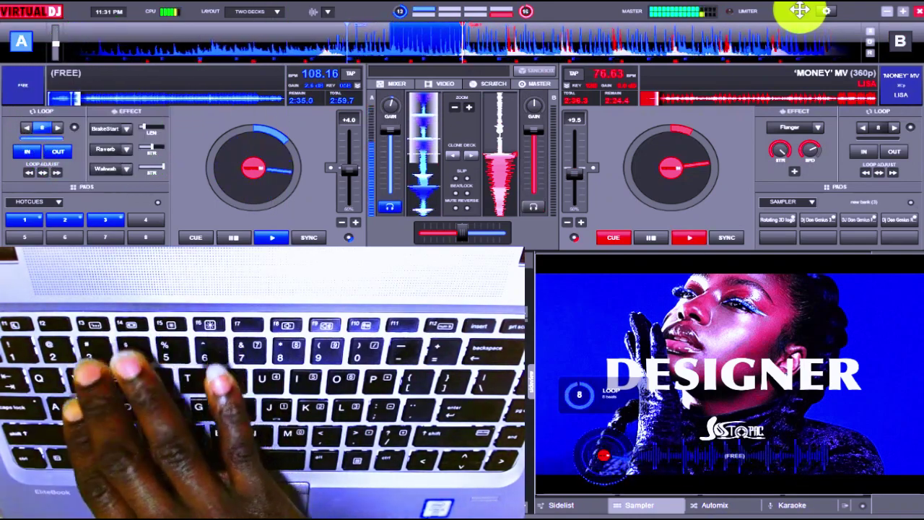
pyautogui.press('3')
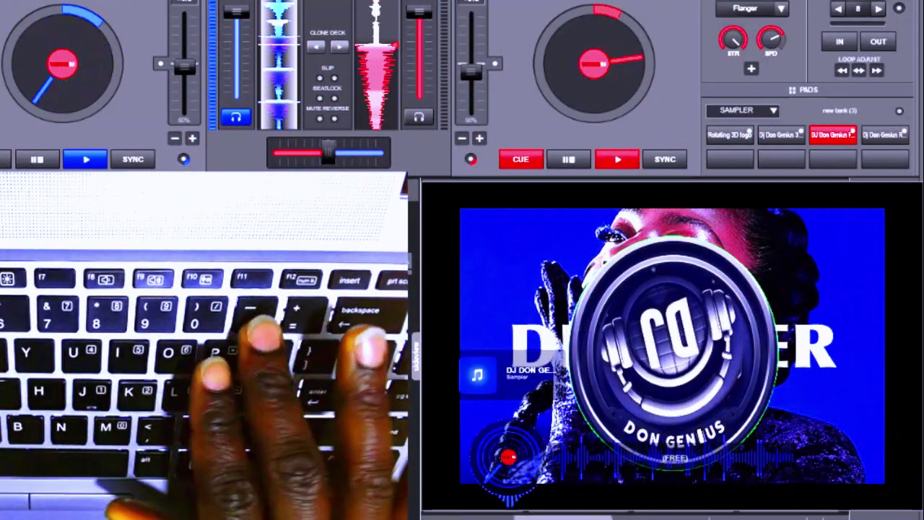
pyautogui.press('space')
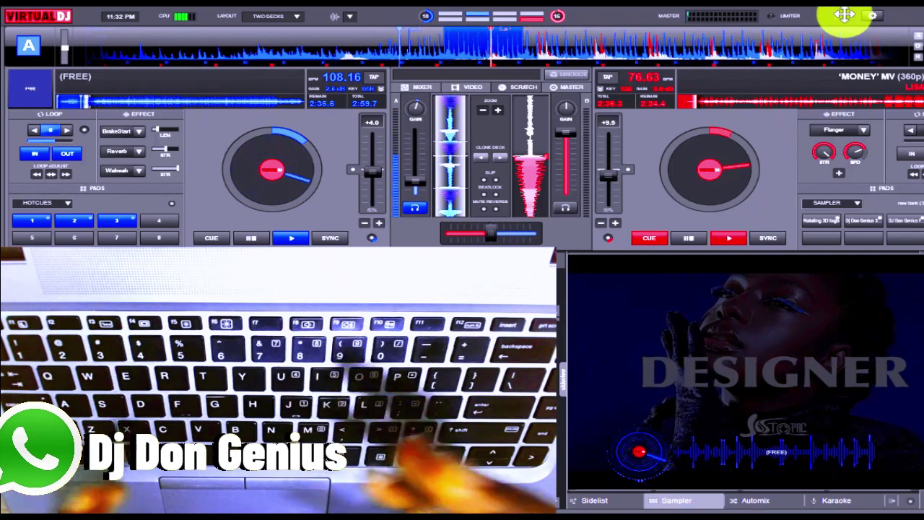
# Step: Start deck B, play it again, then pause it
pyautogui.press('Return')
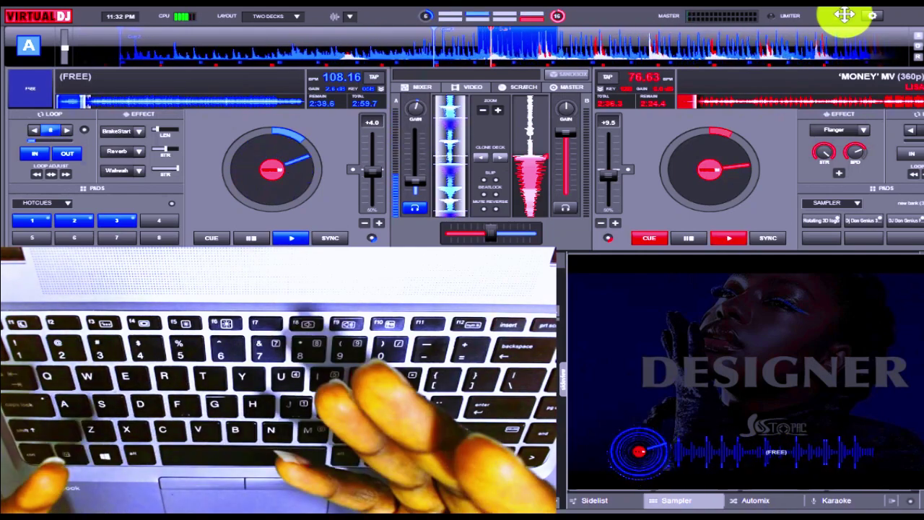
pyautogui.press('space')
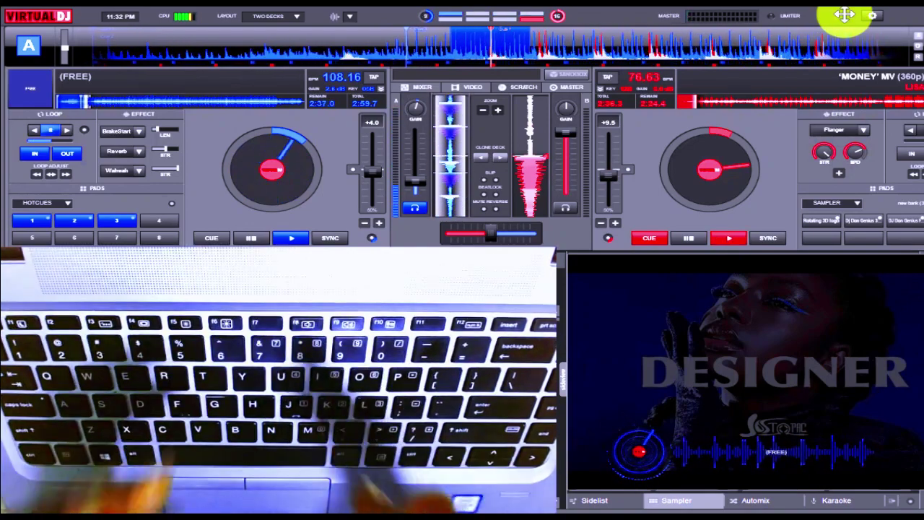
pyautogui.press('space')
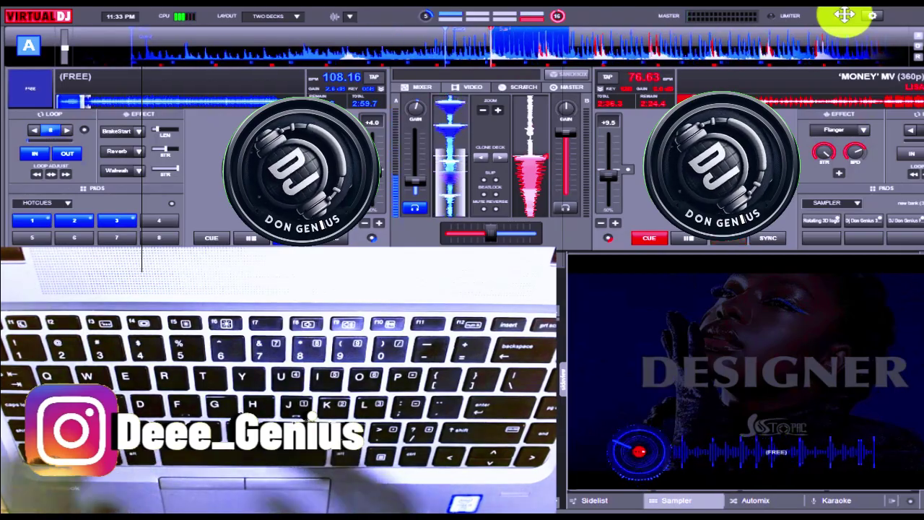
# Step: Play the DJ Don Genius logo video sample, then start and pause deck B
pyautogui.press('2')
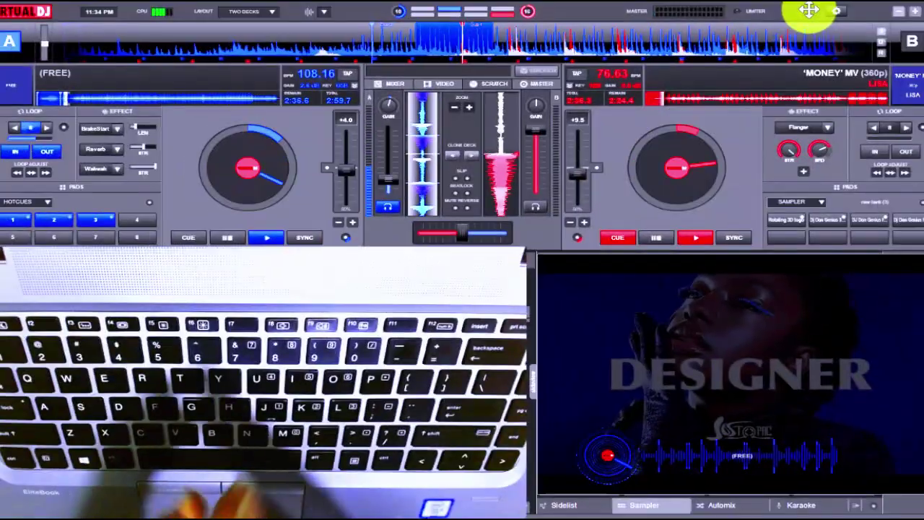
pyautogui.press('l')
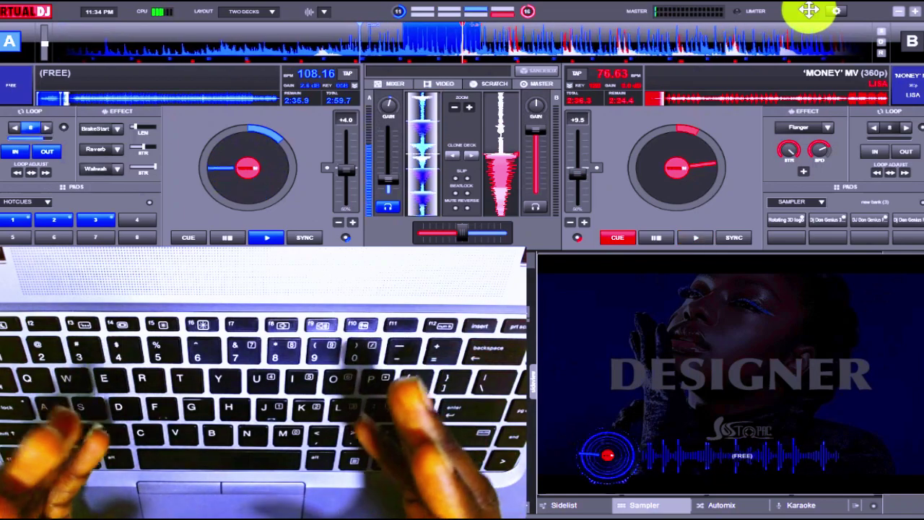
pyautogui.press('space')
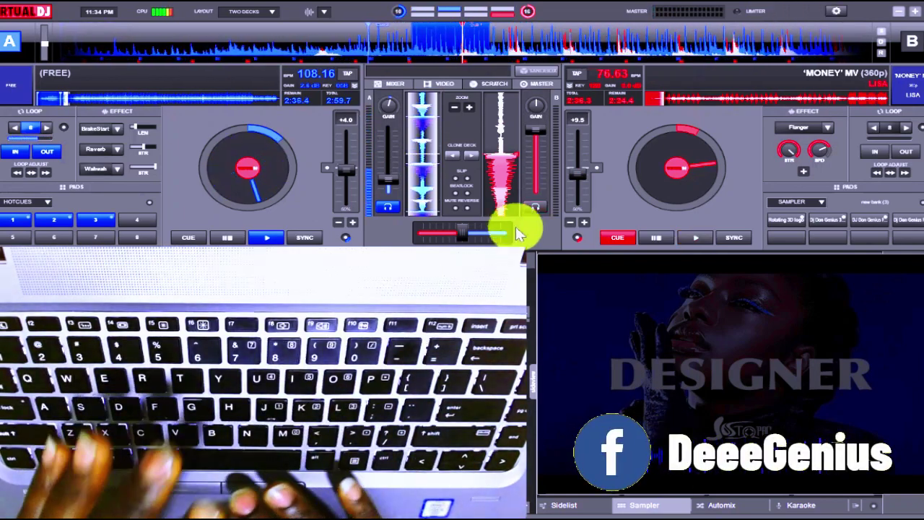
pyautogui.press('space')
pyautogui.press('space')
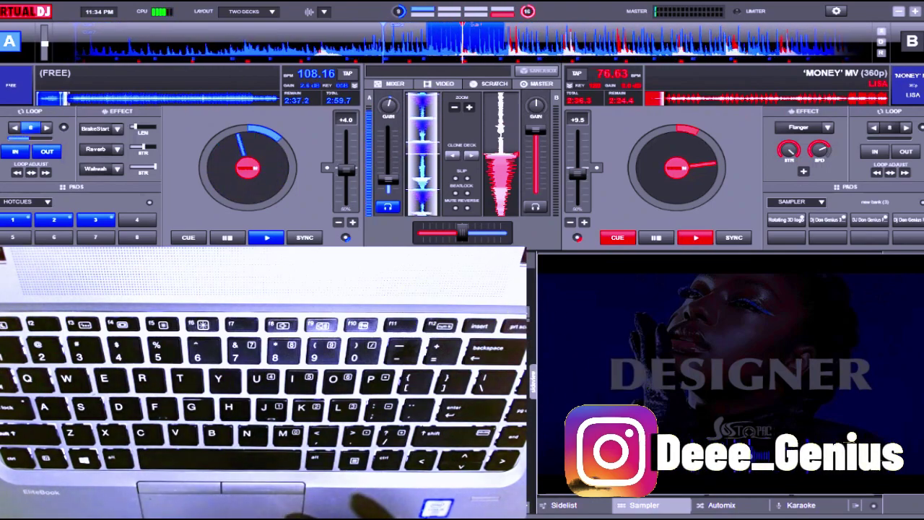
# Step: Close the video output window and cycle through the Sidelist, Automix, Karaoke and Sampler views
pyautogui.rightClick(625, 373)
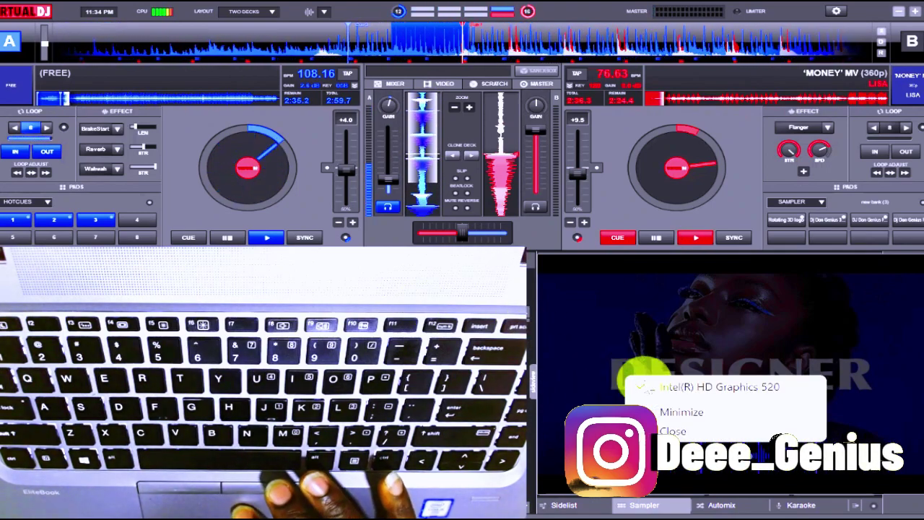
pyautogui.click(671, 387)
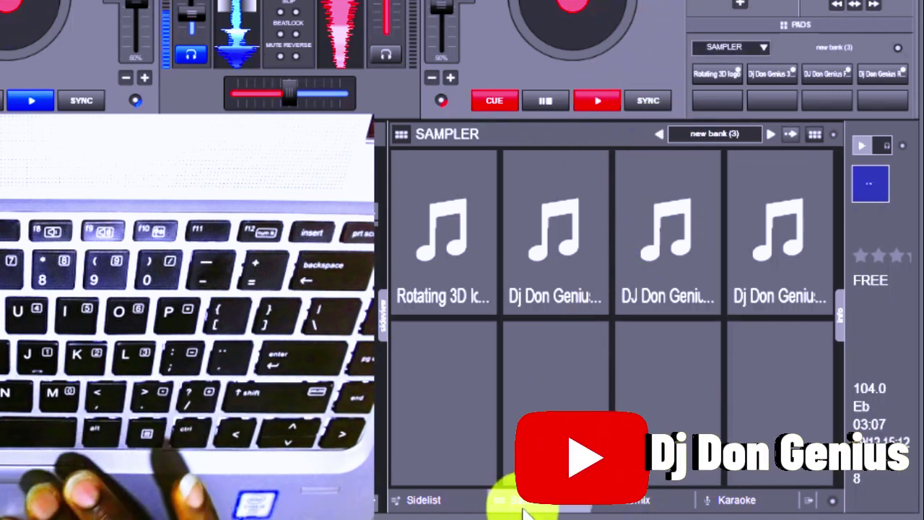
pyautogui.click(428, 498)
pyautogui.click(518, 498)
pyautogui.click(615, 502)
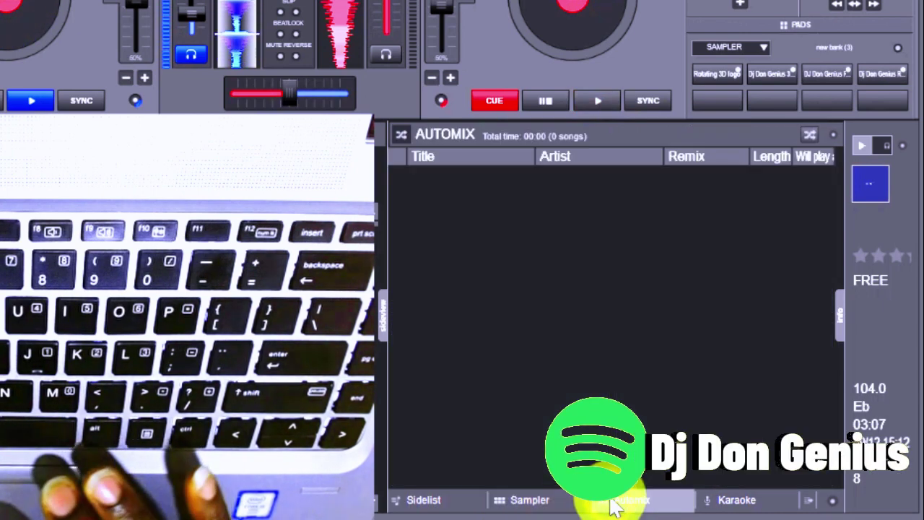
pyautogui.click(740, 502)
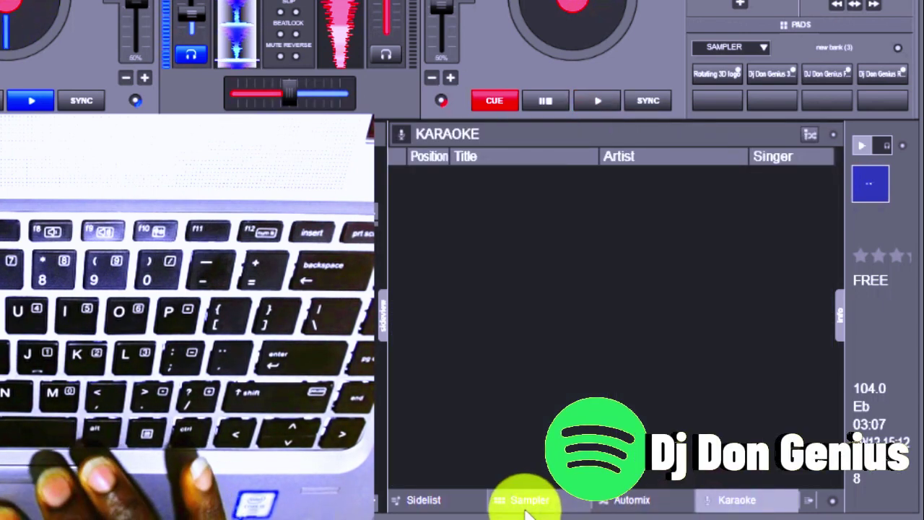
pyautogui.click(527, 500)
# Step: Toggle the sampler's info panel off and on twice, then show the music file list
pyautogui.click(845, 316)
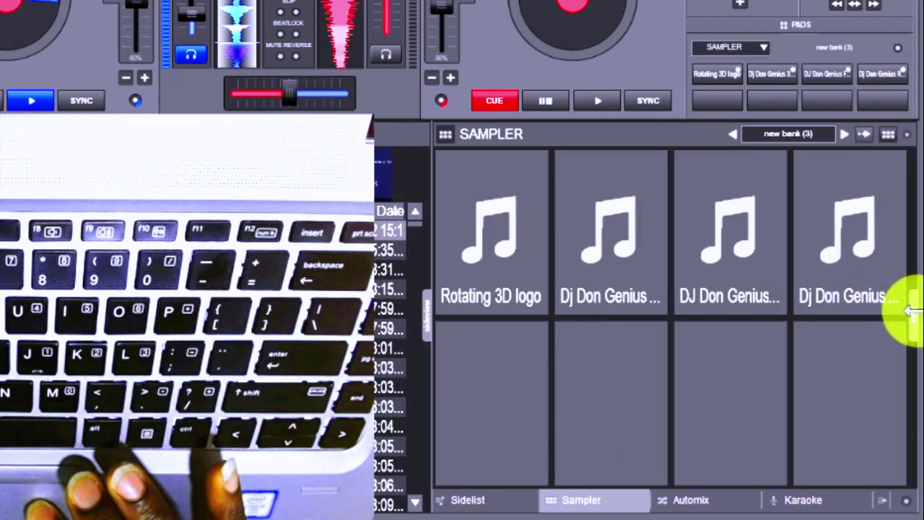
pyautogui.click(913, 316)
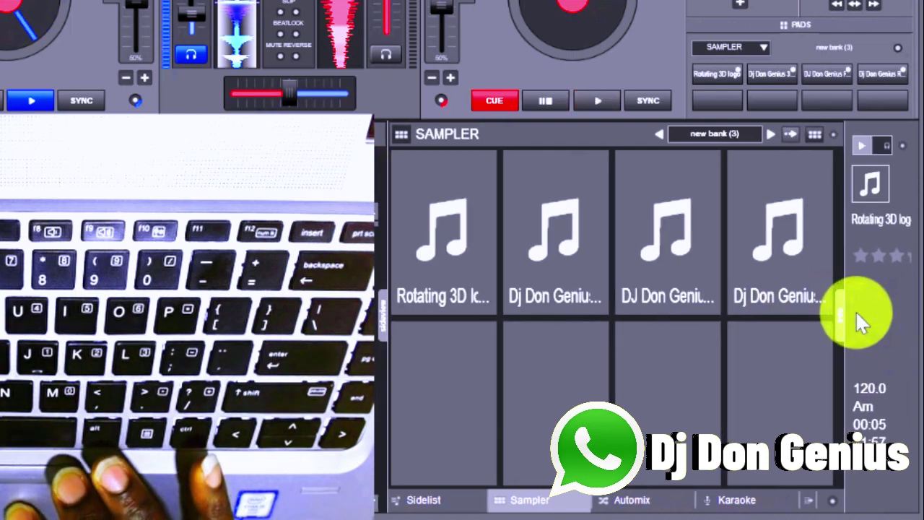
pyautogui.click(842, 317)
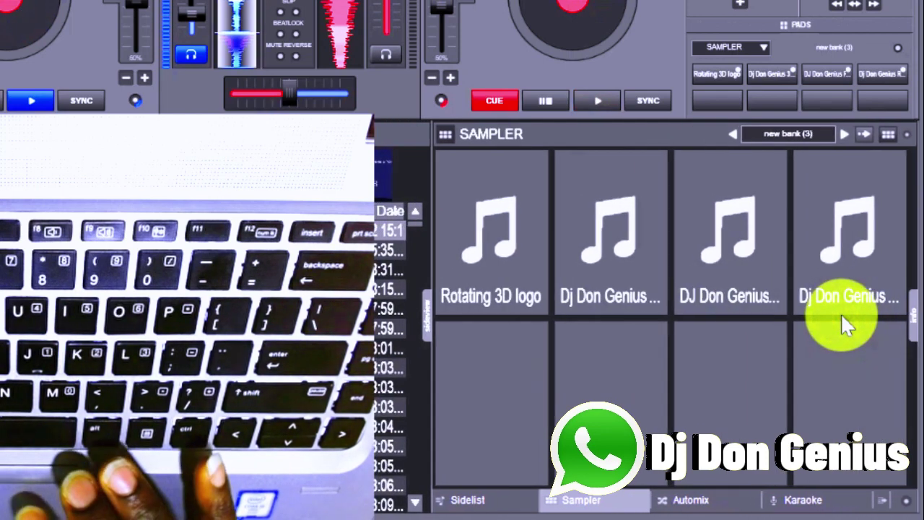
pyautogui.click(914, 321)
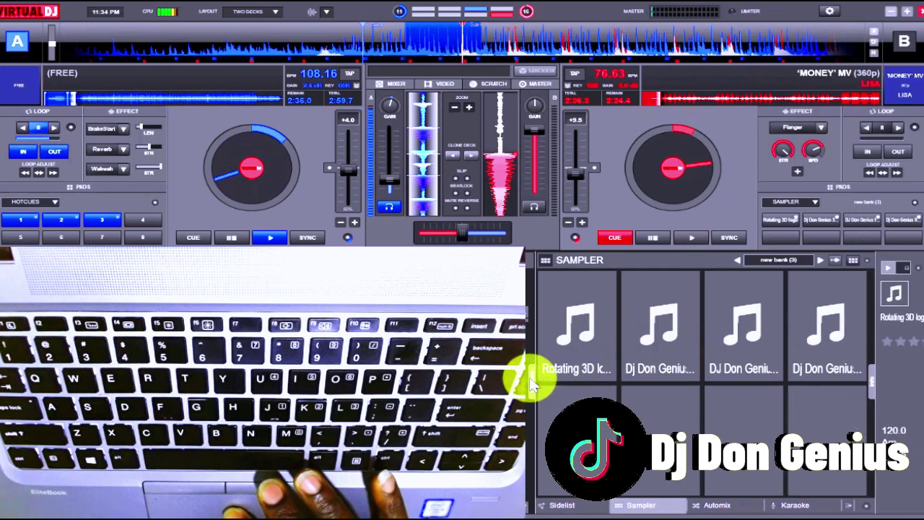
pyautogui.click(532, 385)
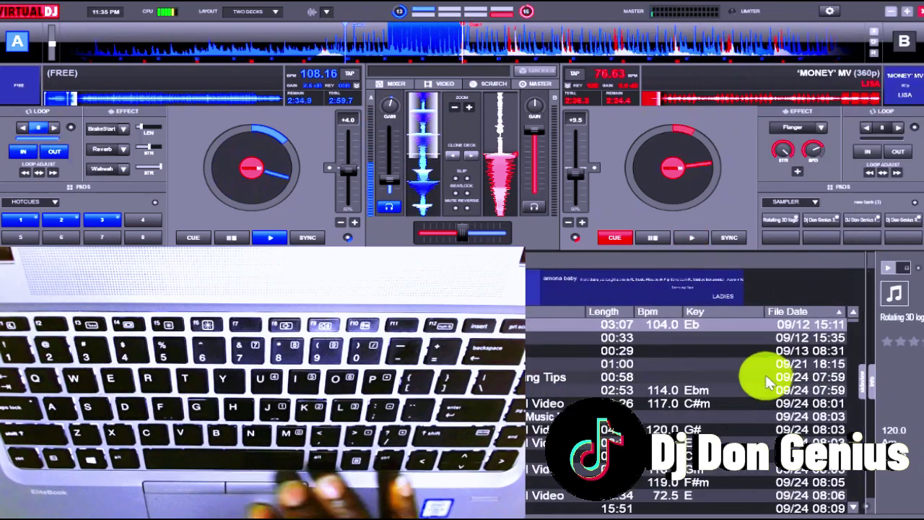
# Step: Return to the sampler pads and step through banks back to new bank (3)
pyautogui.click(865, 378)
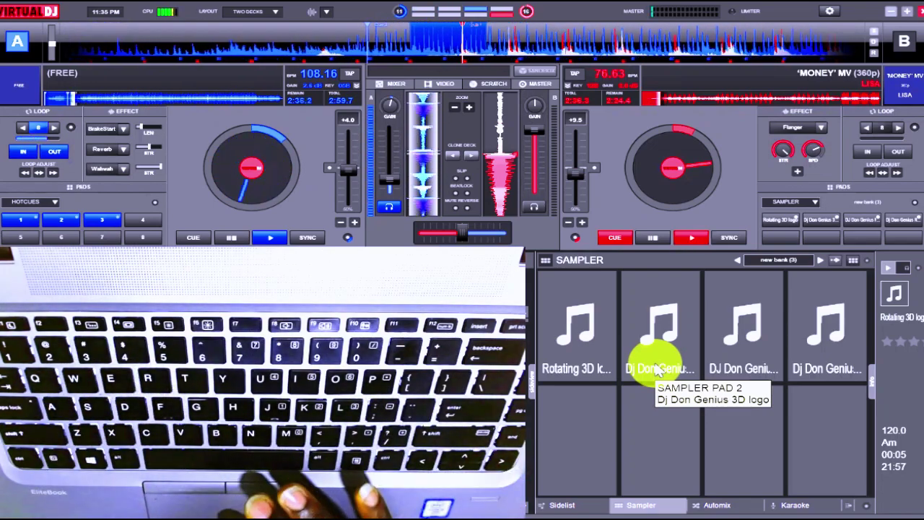
pyautogui.click(818, 205)
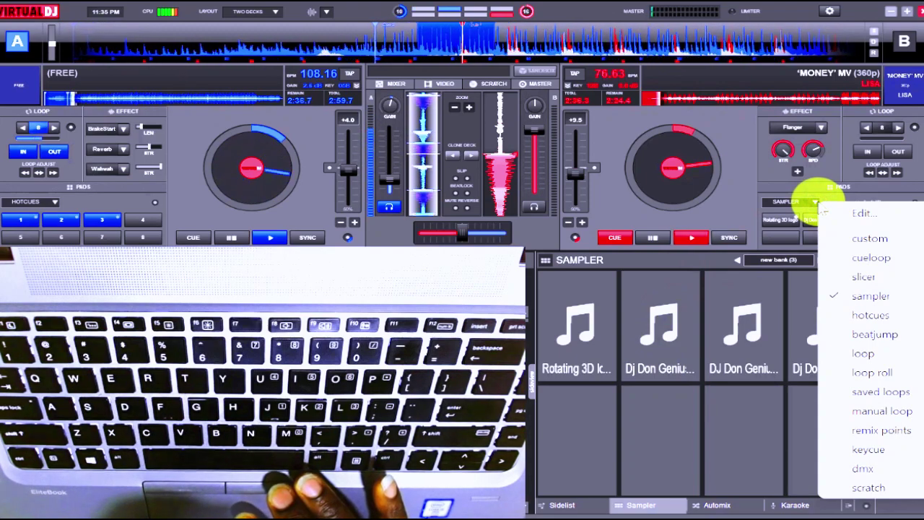
pyautogui.click(794, 258)
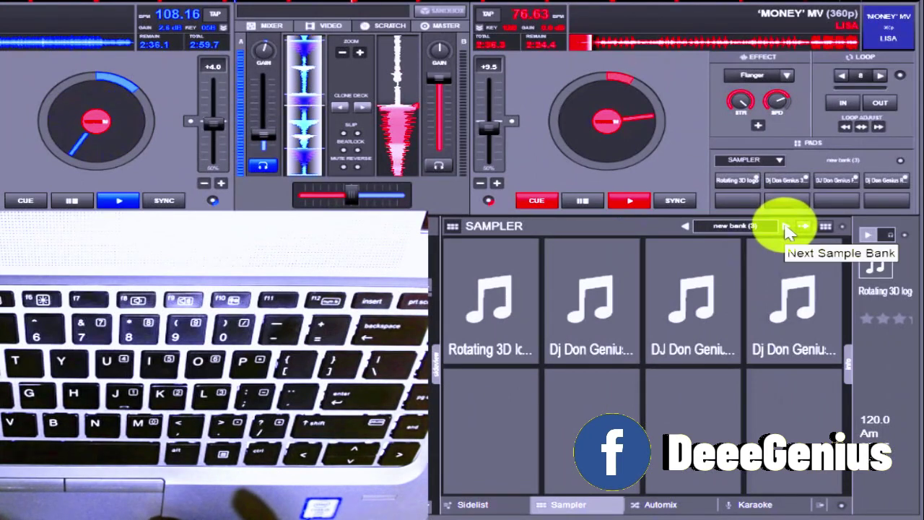
pyautogui.click(785, 227)
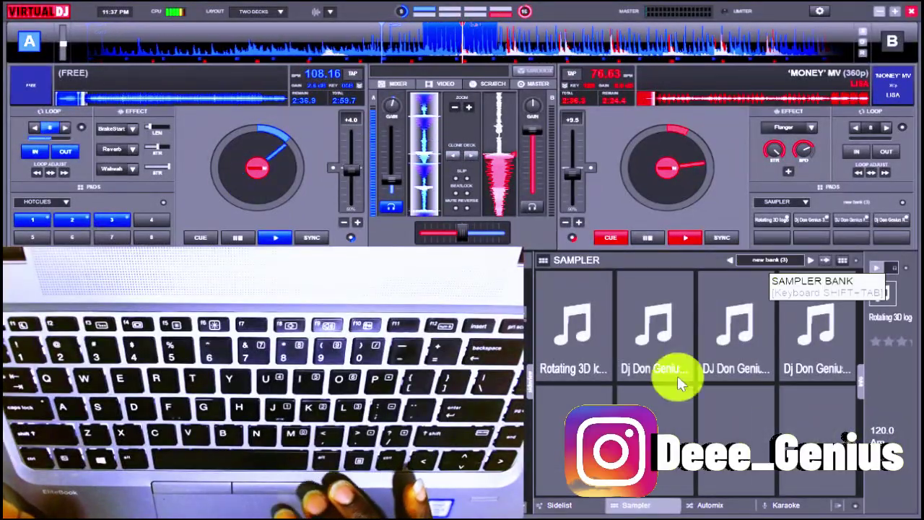
# Step: Create an empty sampler bank, new bank (4), from the bank name dropdown
pyautogui.click(685, 238)
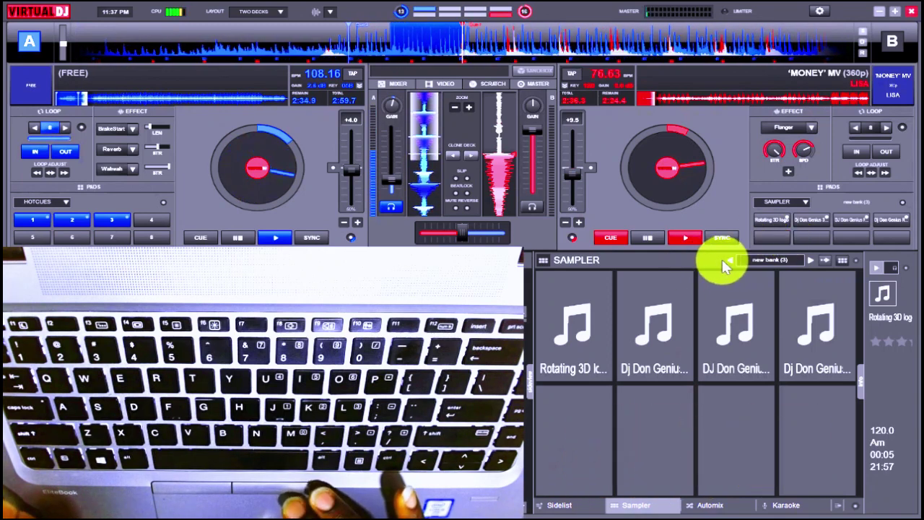
pyautogui.click(758, 262)
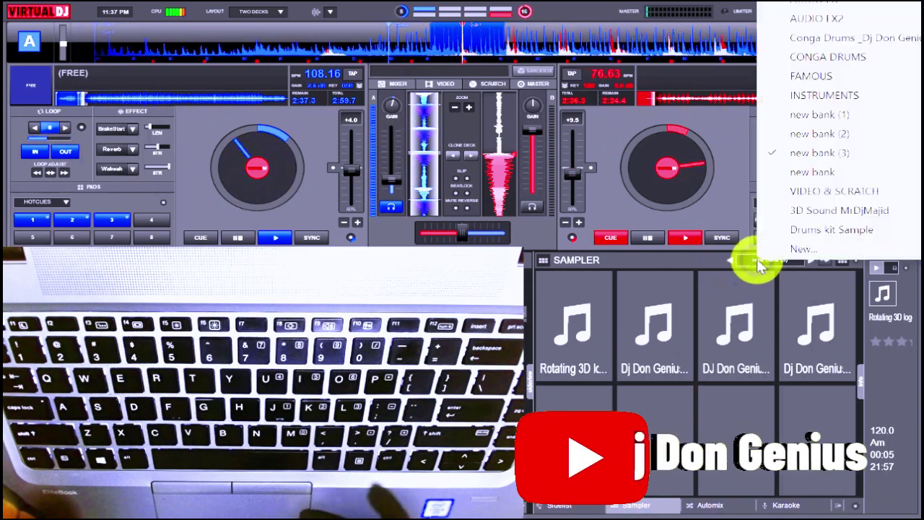
pyautogui.click(793, 250)
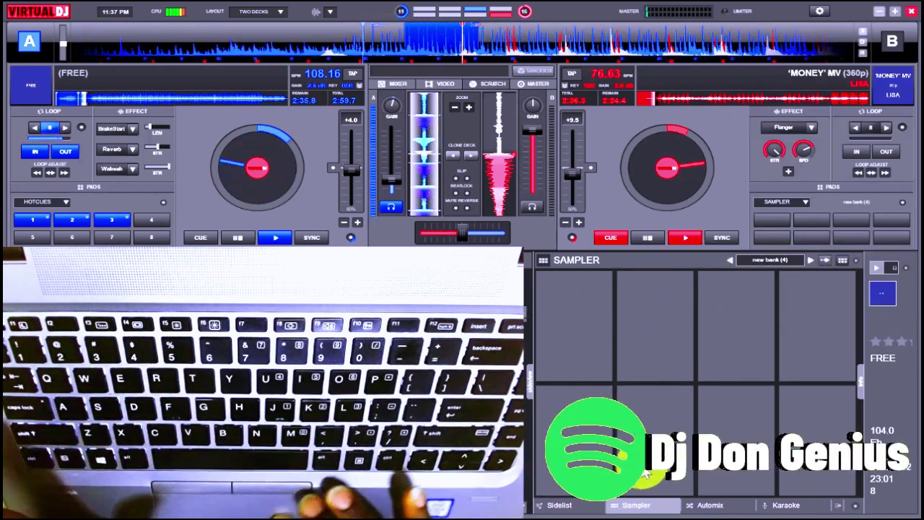
pyautogui.rightClick(902, 210)
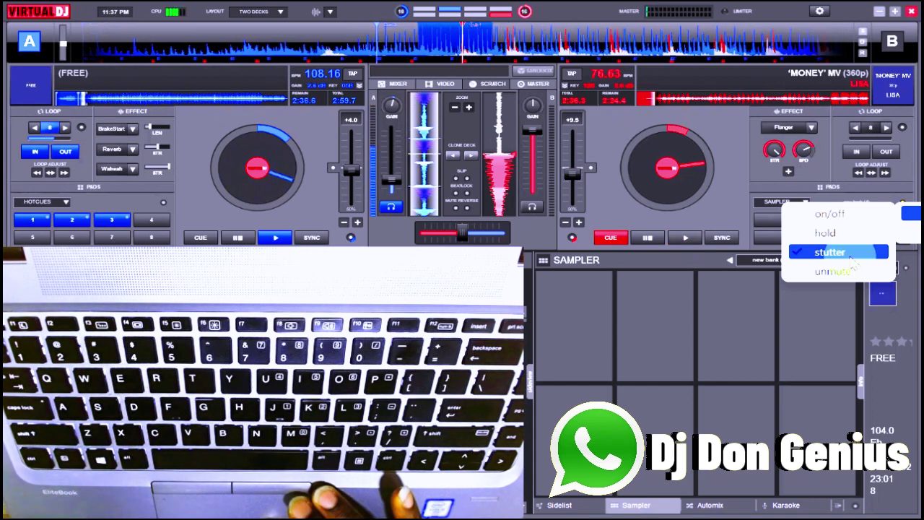
pyautogui.click(777, 73)
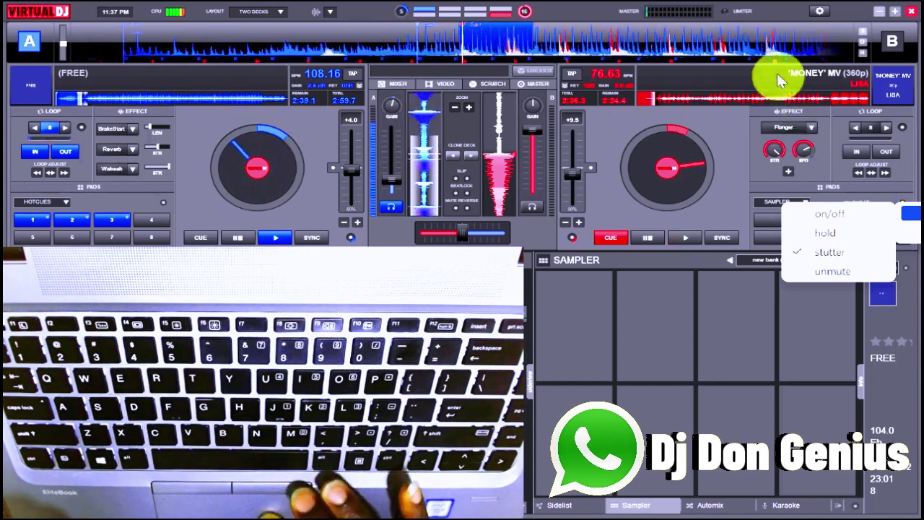
pyautogui.click(770, 16)
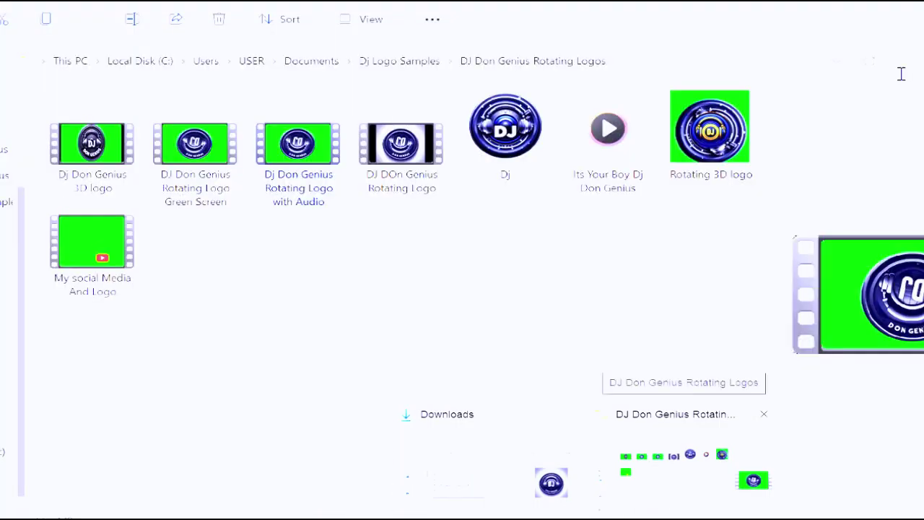
pyautogui.click(679, 469)
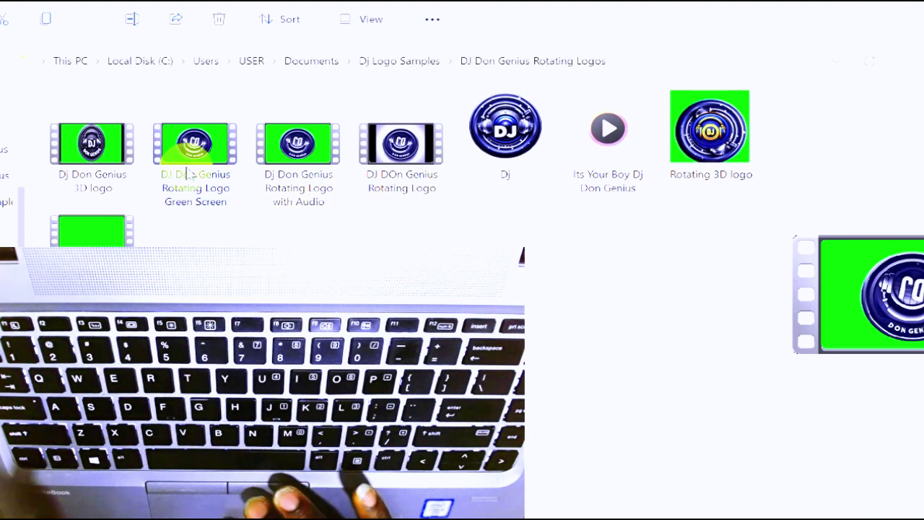
pyautogui.rightClick(189, 174)
pyautogui.click(244, 222)
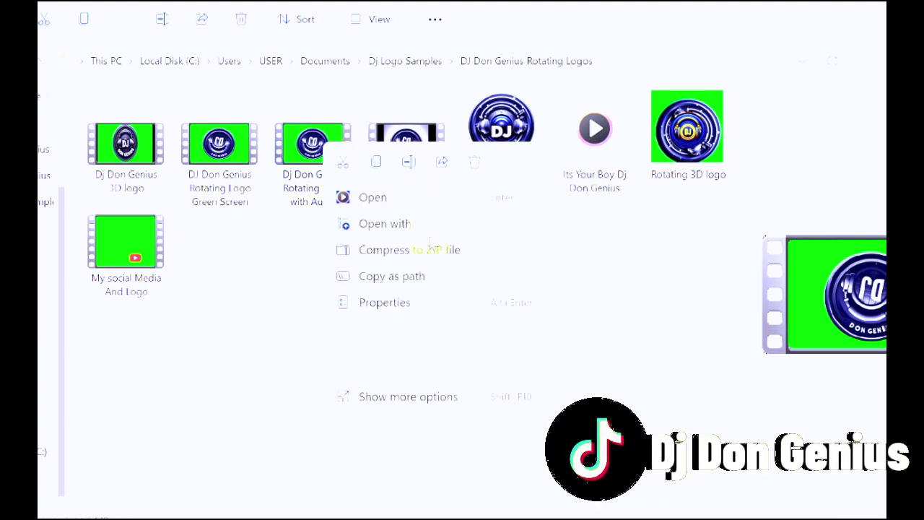
pyautogui.click(574, 297)
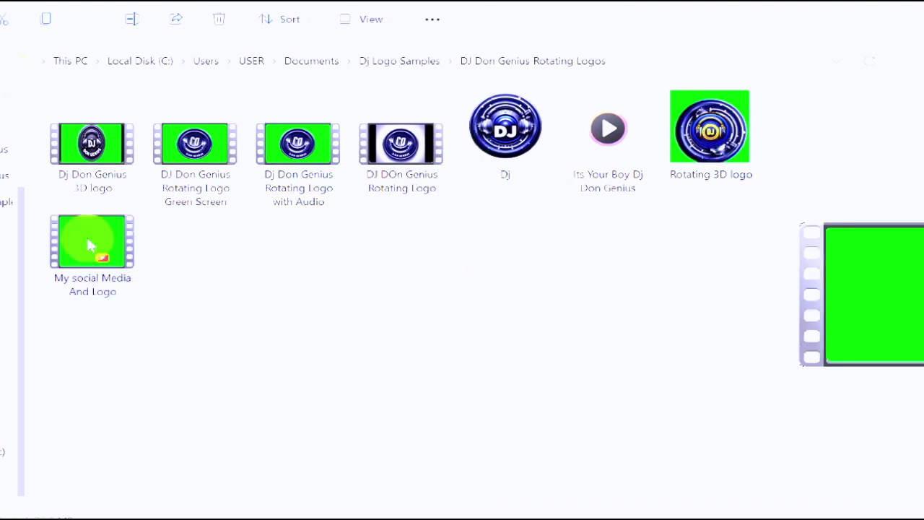
# Step: Preview 'Dj Don Genius 3D logo.mp4' in a player app via Open with
pyautogui.rightClick(75, 134)
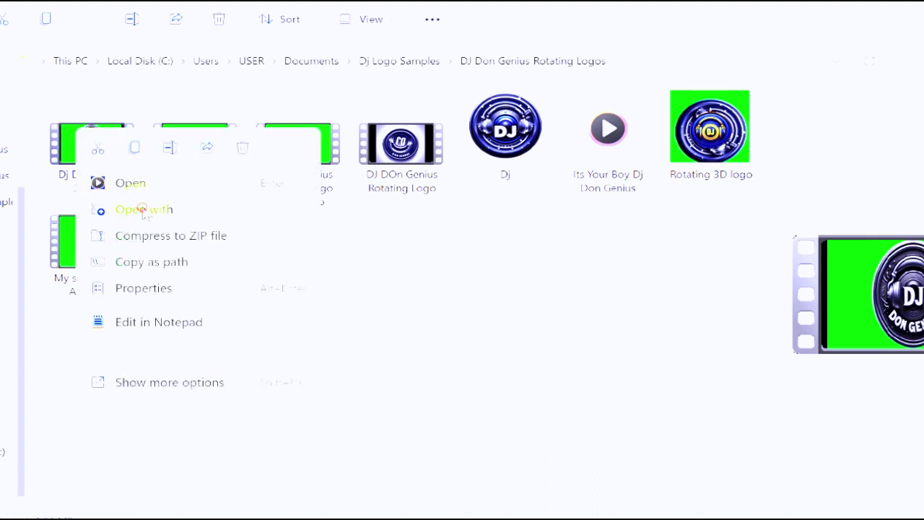
pyautogui.moveTo(172, 210)
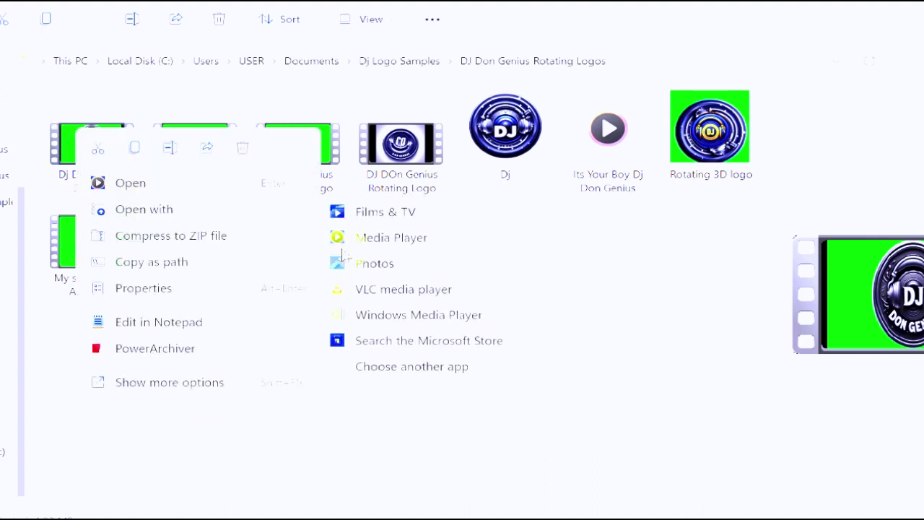
pyautogui.click(367, 306)
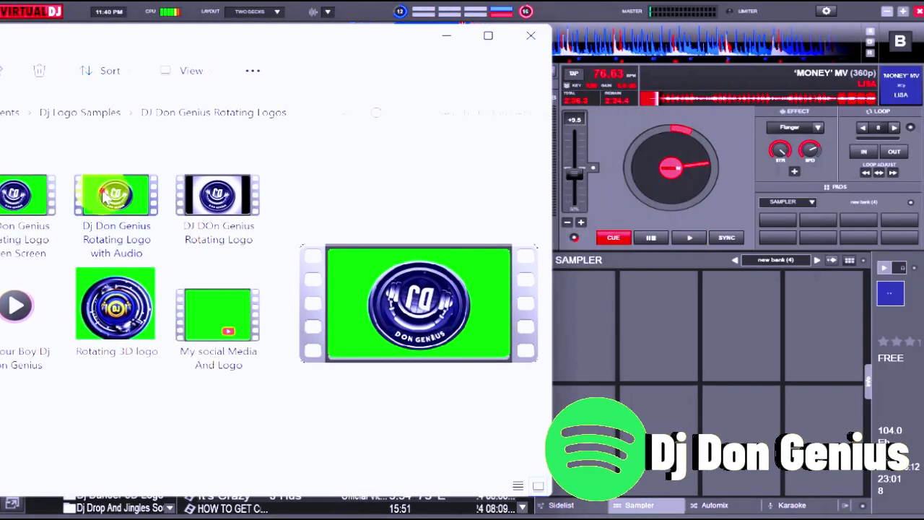
# Step: Load the Rotating Logo with Audio video onto sampler pad 2 and test-play it
pyautogui.moveTo(105, 199); pyautogui.dragTo(586, 282)
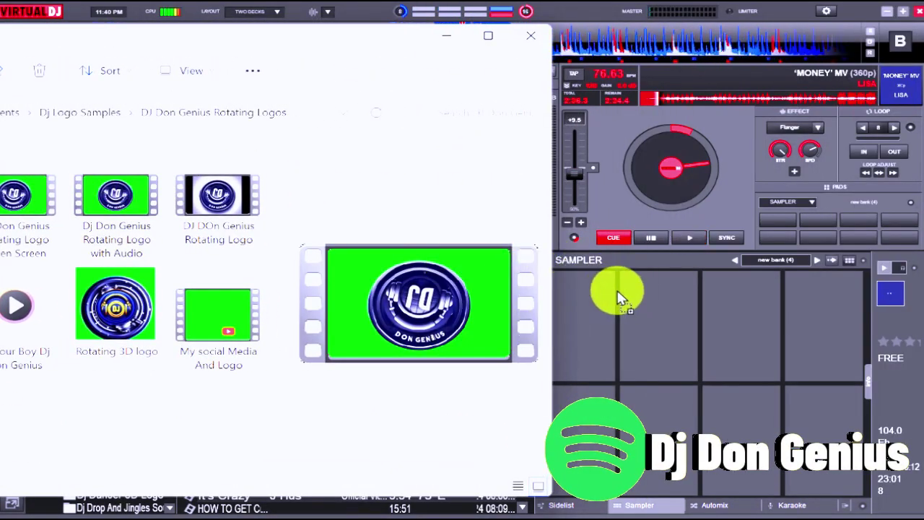
pyautogui.moveTo(635, 309); pyautogui.dragTo(635, 308)
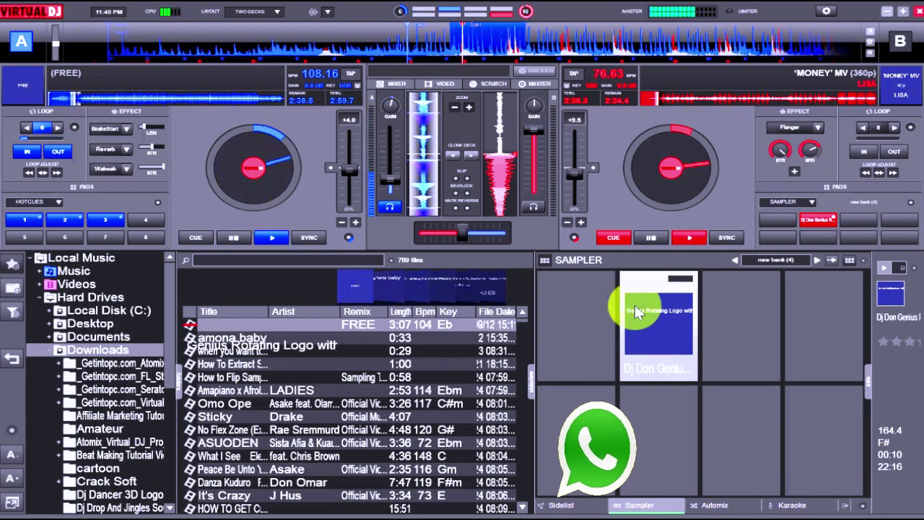
pyautogui.click(634, 310)
pyautogui.click(653, 310)
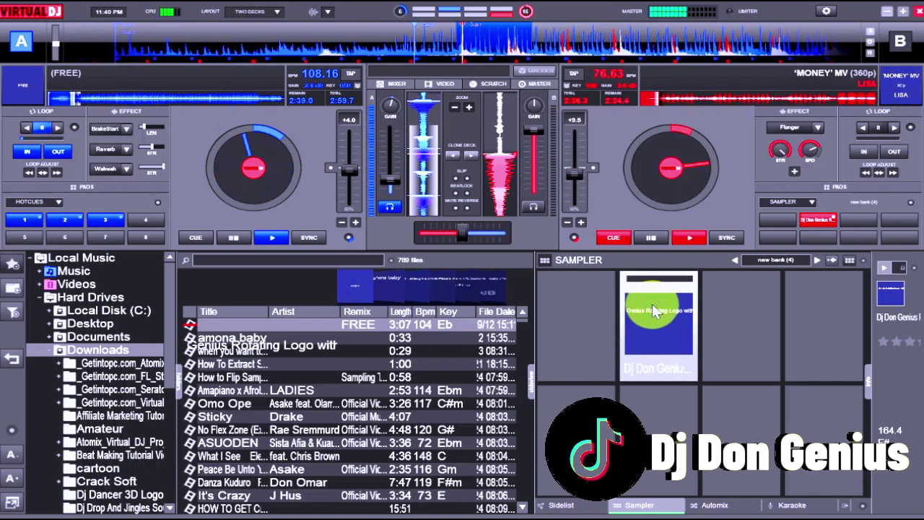
# Step: Switch the sampler area to video preview and play the logo pad
pyautogui.click(653, 310)
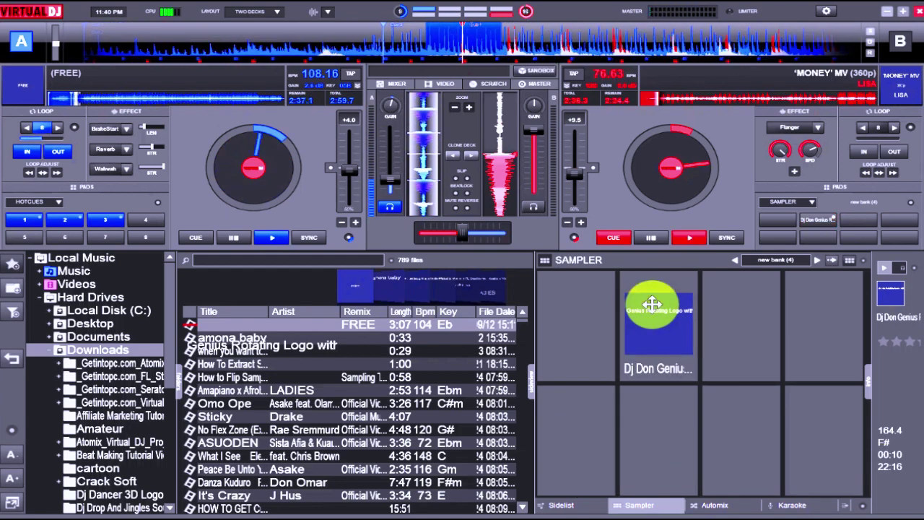
pyautogui.click(652, 304)
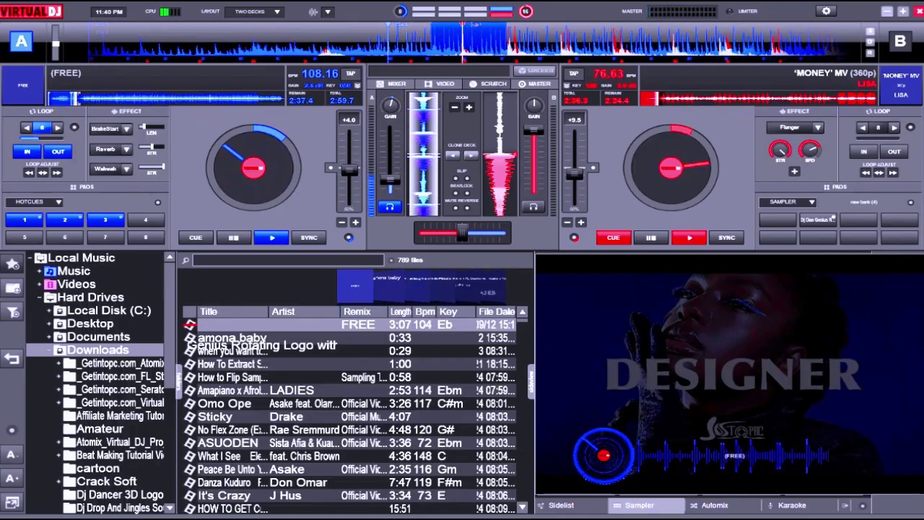
pyautogui.click(823, 218)
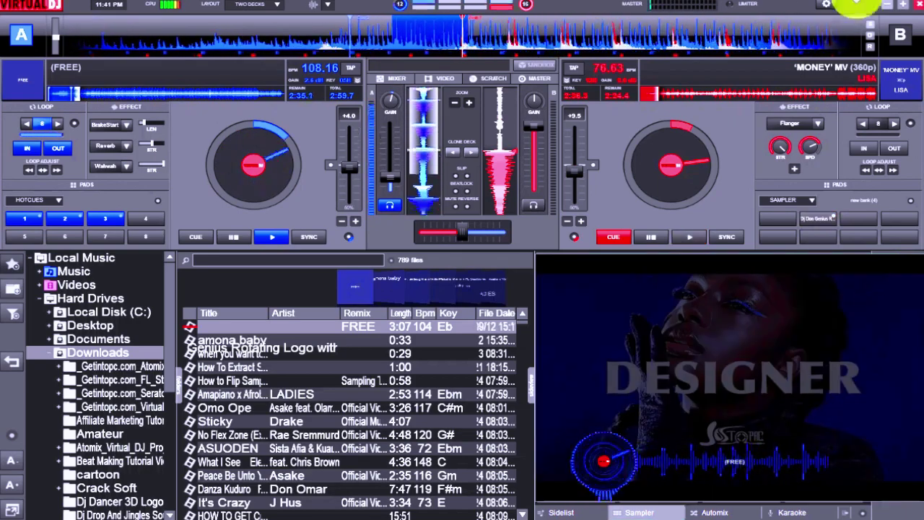
# Step: Close the video preview to return to the pads and trigger the logo pad
pyautogui.rightClick(754, 323)
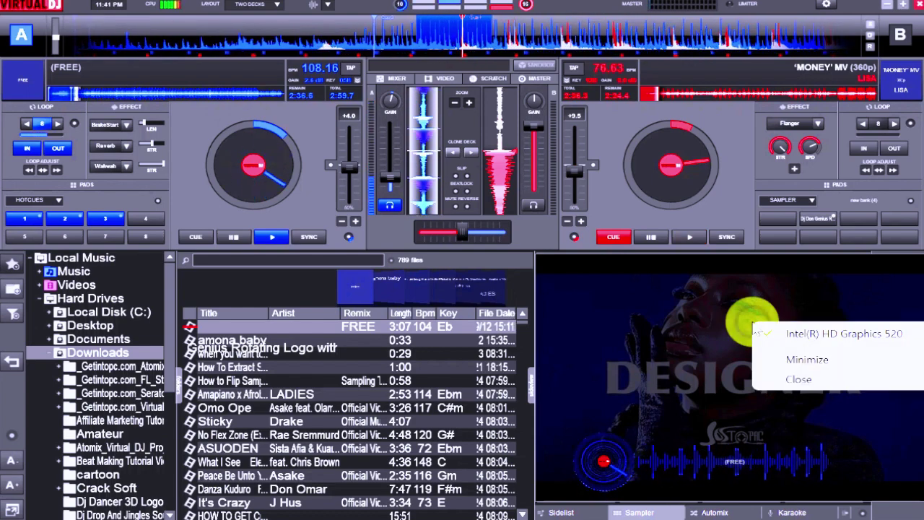
pyautogui.click(780, 383)
pyautogui.click(665, 312)
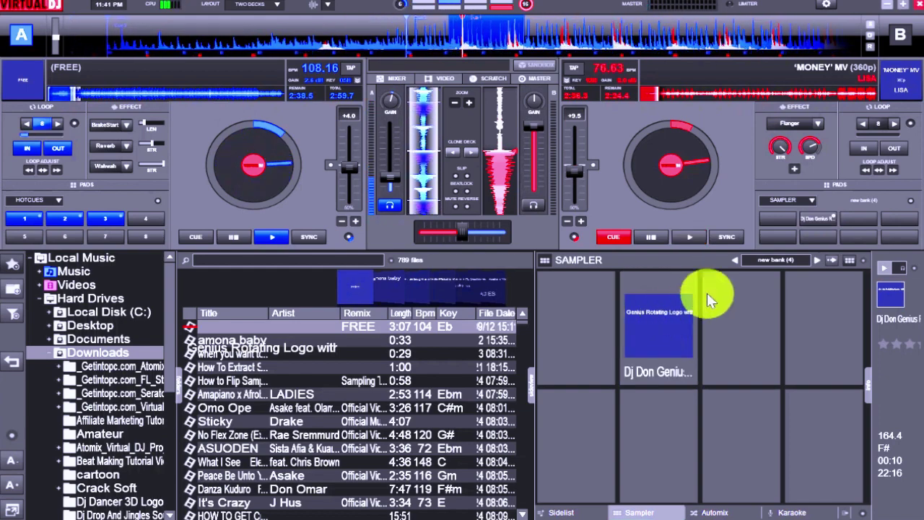
# Step: Open 'Dj Don Genius Rotating Logo with Audio' in the sample editor from the sampler menu
pyautogui.click(863, 260)
pyautogui.click(898, 203)
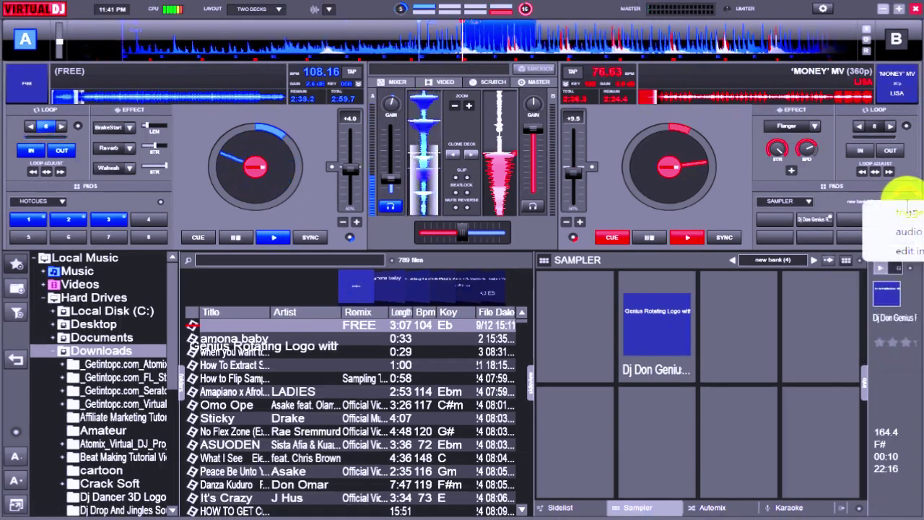
pyautogui.click(899, 206)
pyautogui.moveTo(895, 251)
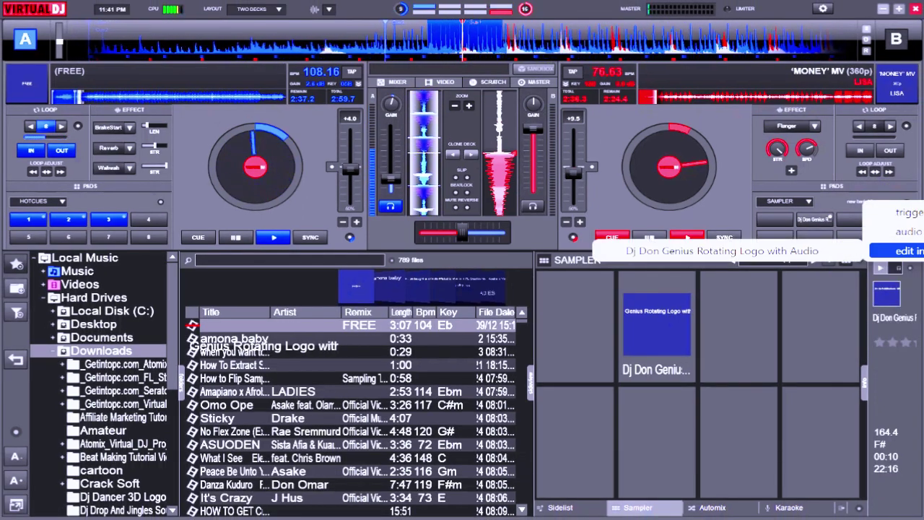
pyautogui.click(764, 251)
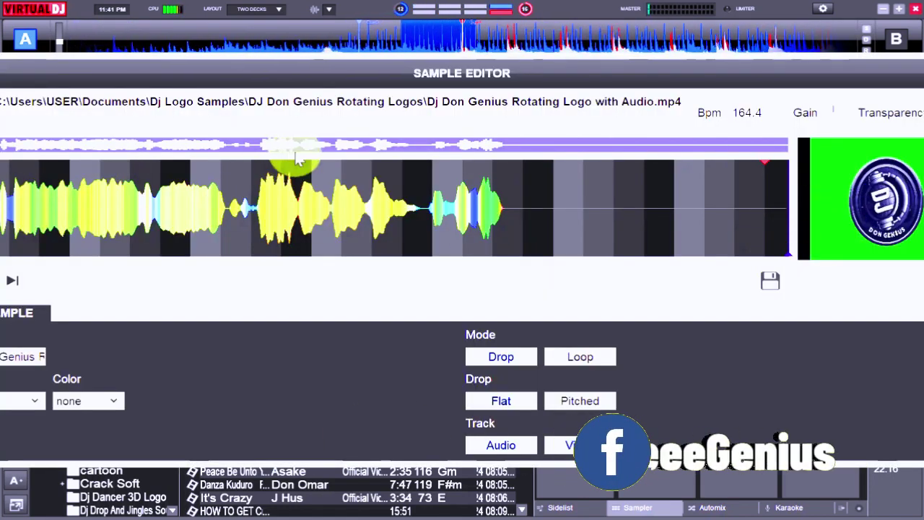
# Step: Pick the green background as the transparency key colour, enable transparency, and close the editor
pyautogui.moveTo(800, 83); pyautogui.dragTo(661, 80)
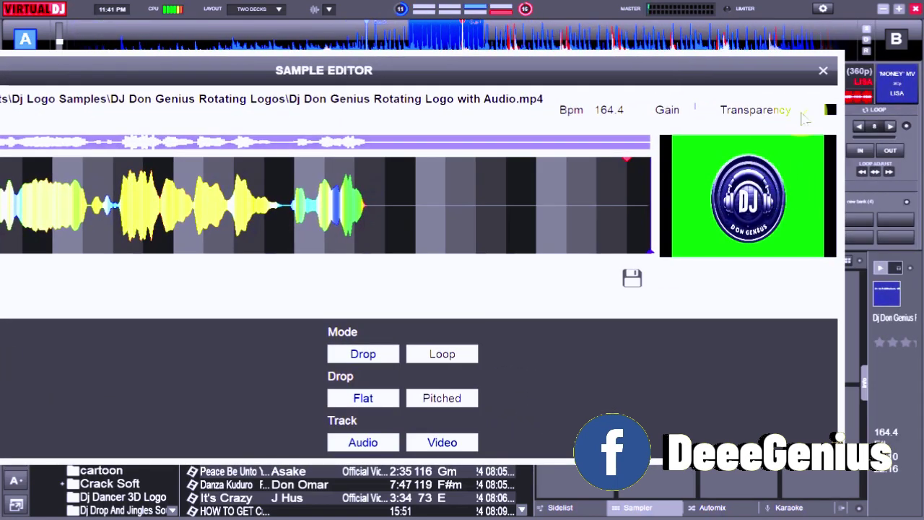
pyautogui.click(830, 111)
pyautogui.click(748, 195)
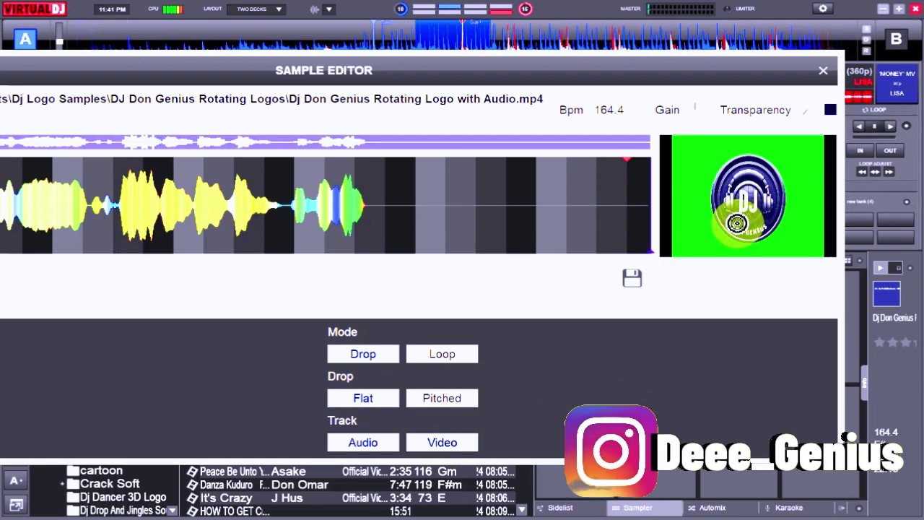
pyautogui.click(785, 163)
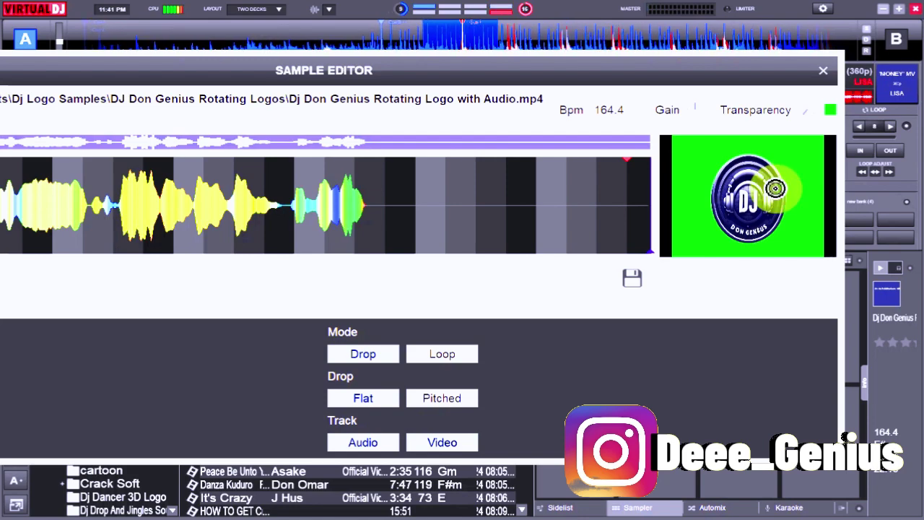
pyautogui.click(768, 208)
pyautogui.click(784, 172)
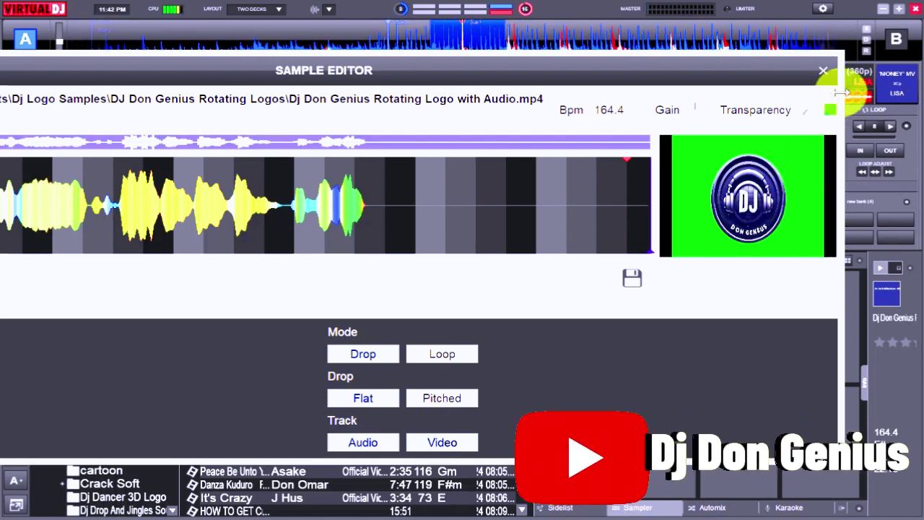
pyautogui.click(803, 118)
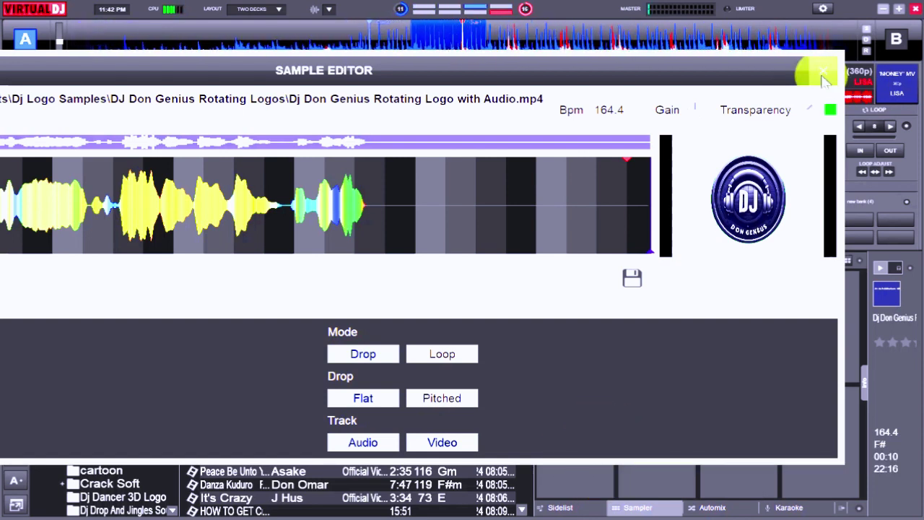
pyautogui.click(632, 278)
pyautogui.click(685, 236)
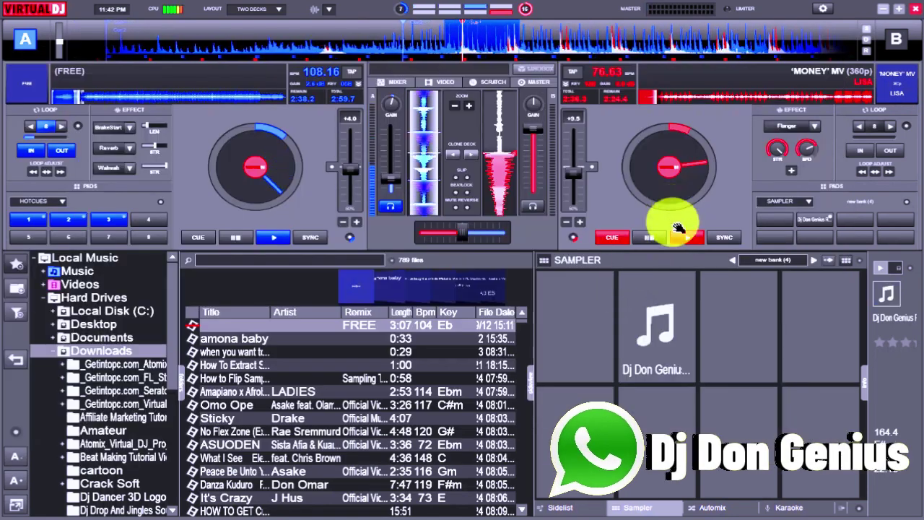
# Step: Reopen the rotating logo pad in the Sample Editor, enable its video track, and close the editor
pyautogui.rightClick(908, 211)
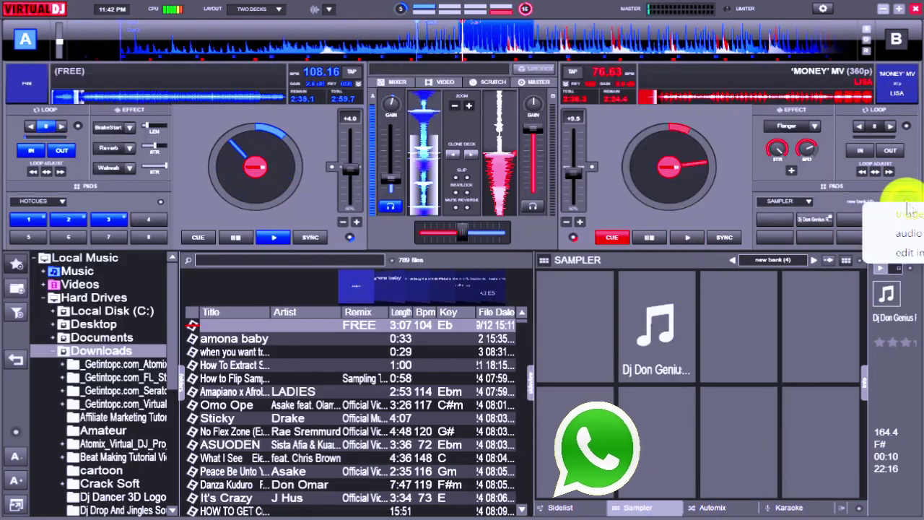
pyautogui.moveTo(899, 252)
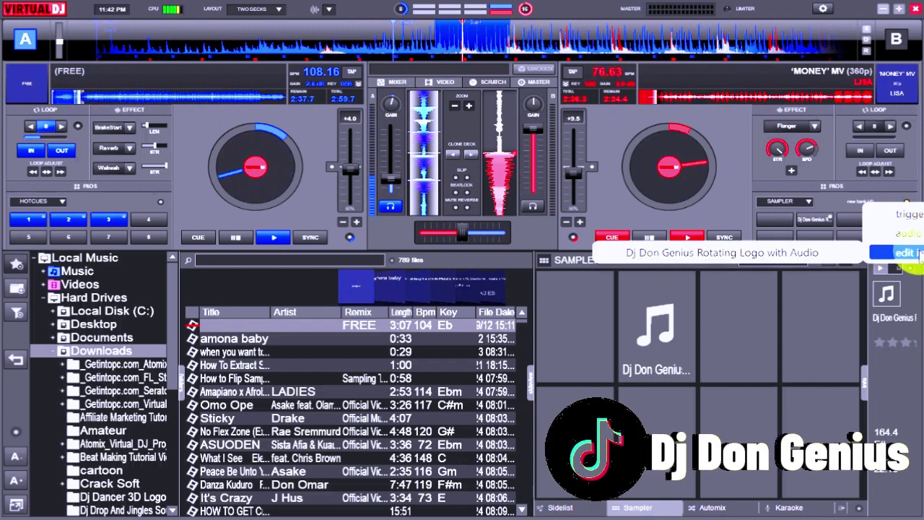
pyautogui.click(834, 254)
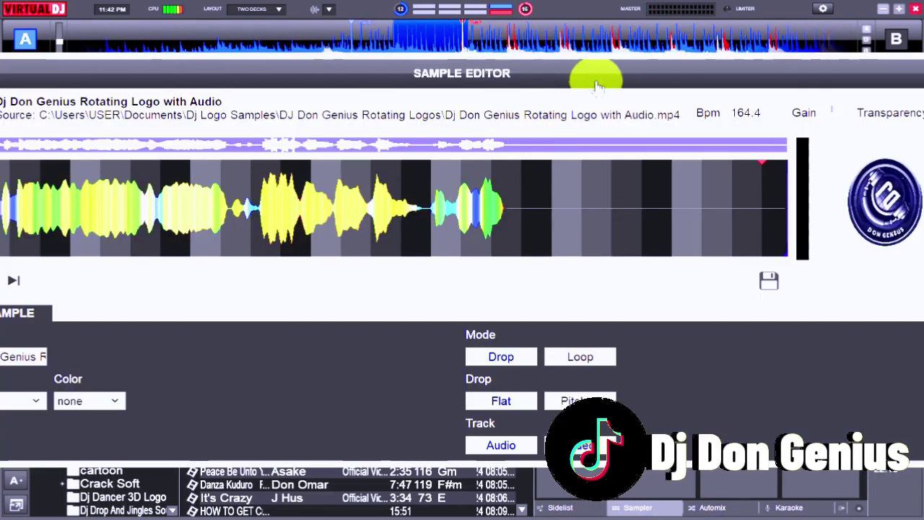
pyautogui.moveTo(654, 86); pyautogui.dragTo(744, 78)
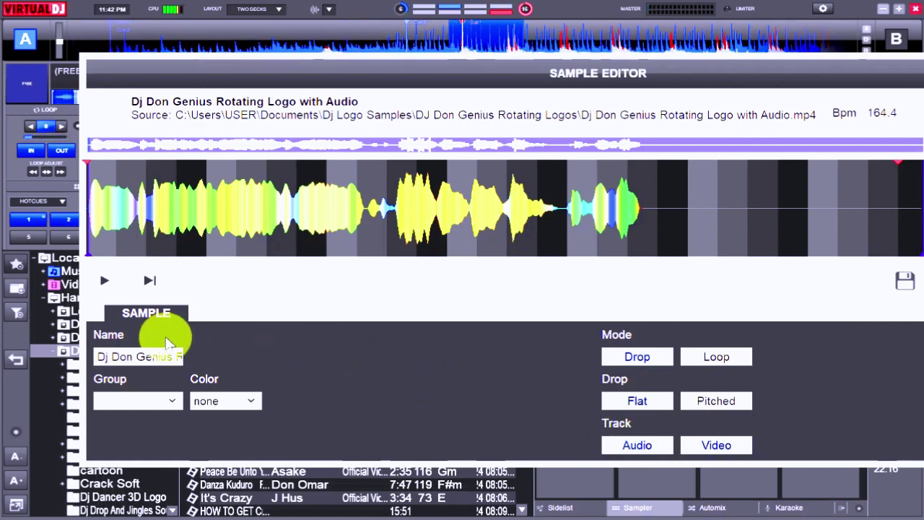
pyautogui.click(713, 447)
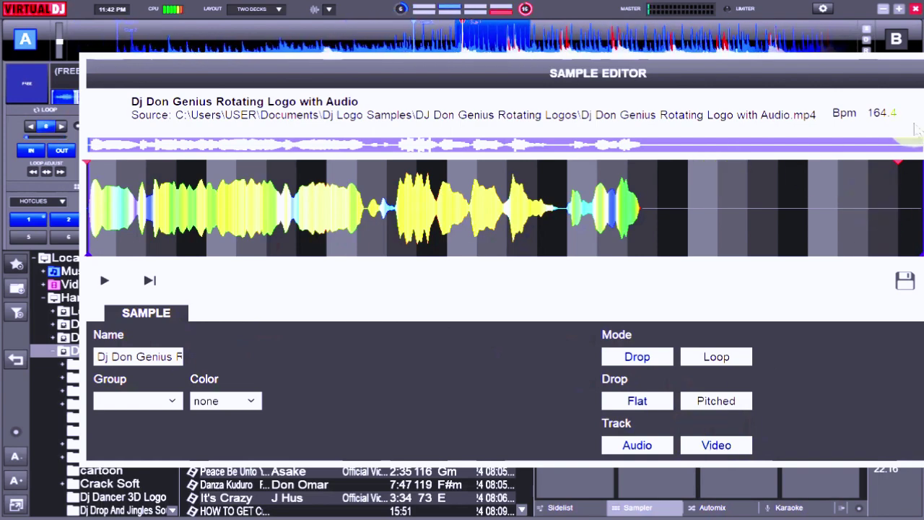
pyautogui.moveTo(845, 79); pyautogui.dragTo(764, 94)
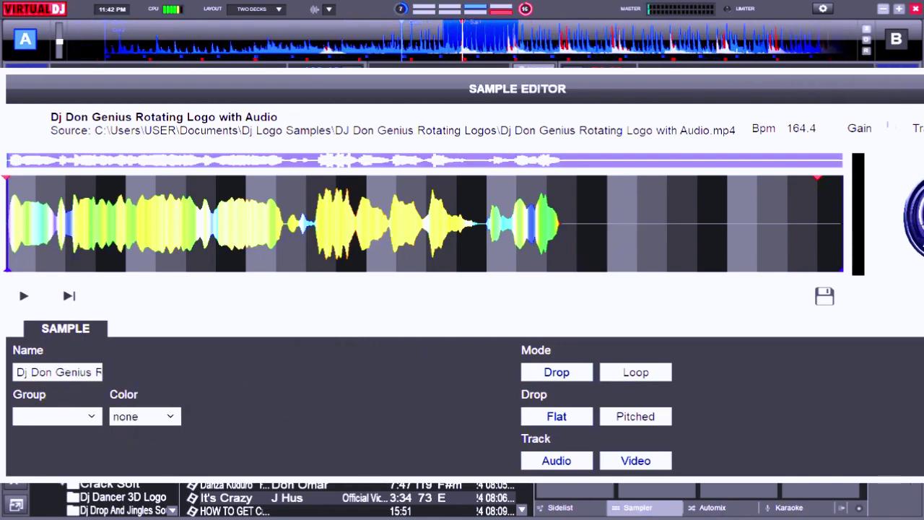
pyautogui.press('Escape')
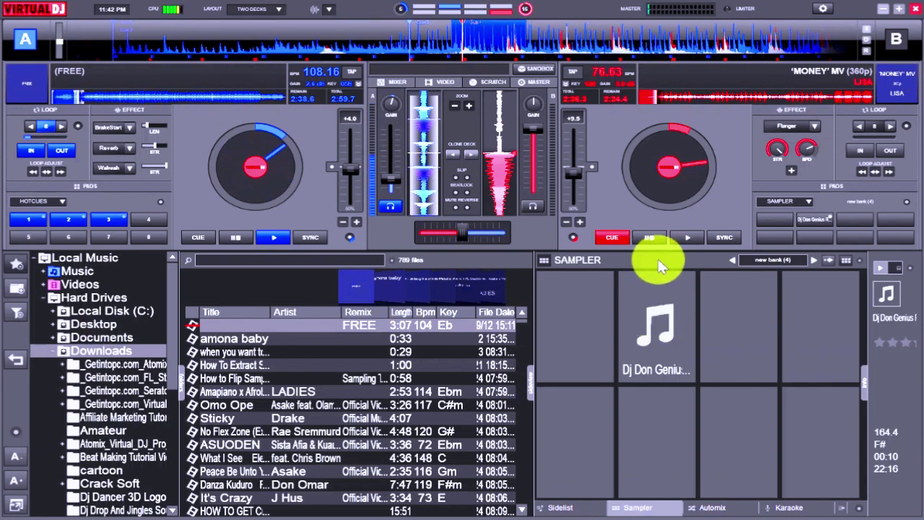
# Step: Trigger the DJ Don Genius logo pad to preview its video in the output view
pyautogui.click(638, 363)
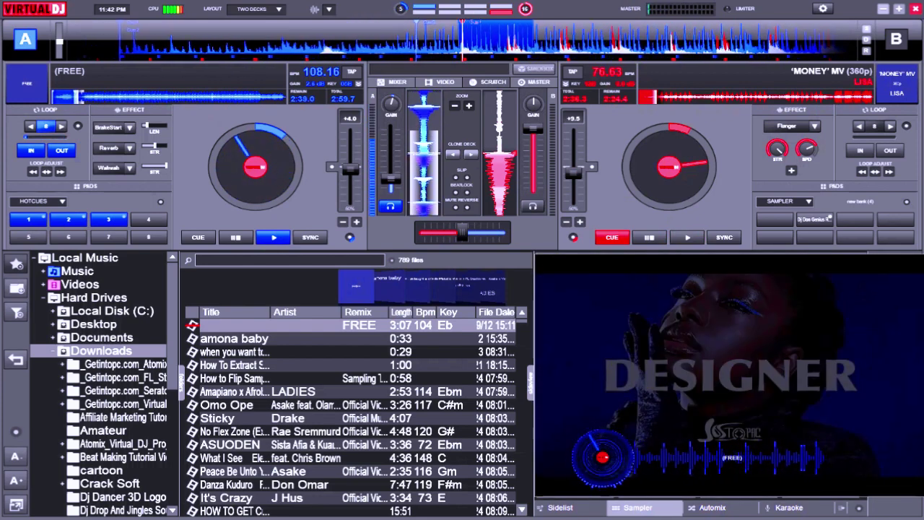